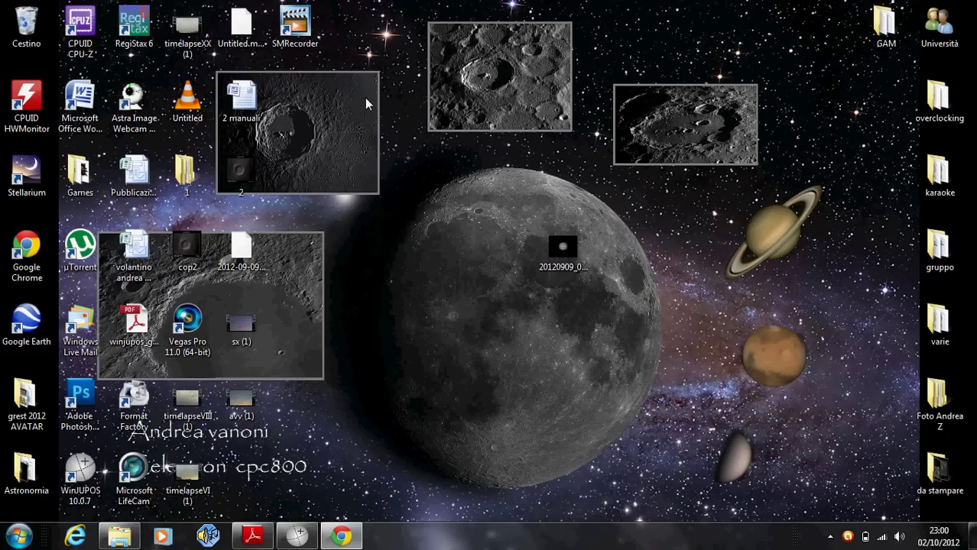
pyautogui.click(80, 474)
pyautogui.click(370, 411)
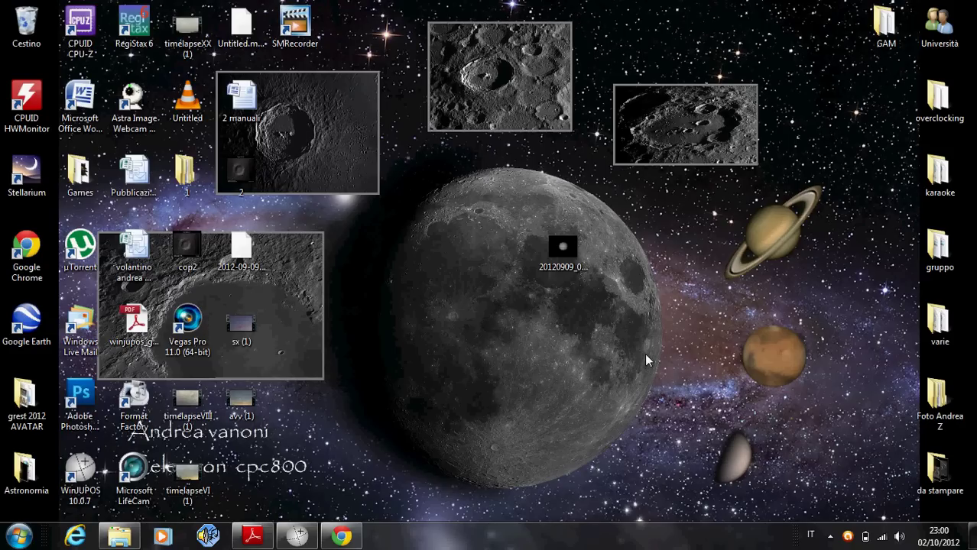
# Move the 20120909_0320 Jupiter image icon one grid place to the left on the desktop
pyautogui.moveTo(556, 249); pyautogui.dragTo(505, 286)
pyautogui.click(588, 257)
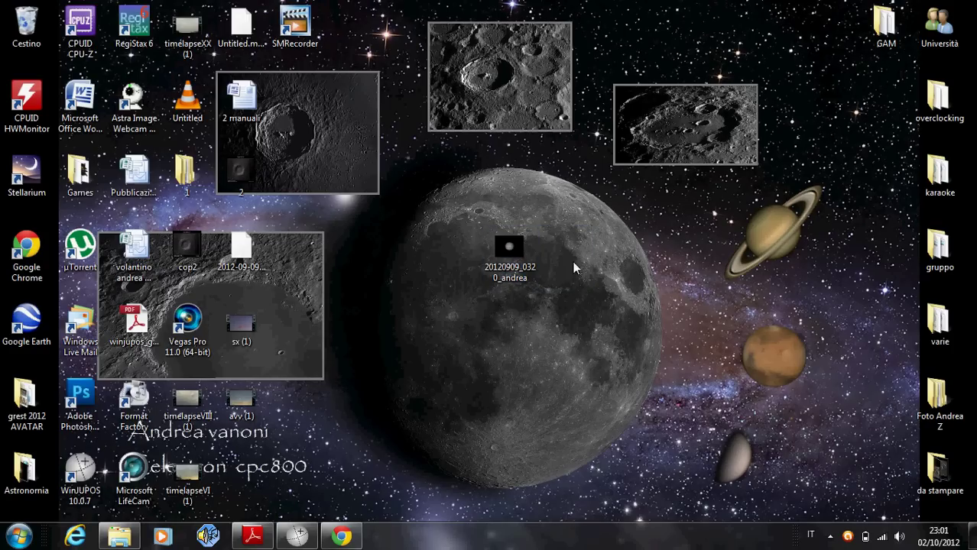
pyautogui.moveTo(520, 266)
pyautogui.mouseDown()
pyautogui.moveTo(520, 342)
pyautogui.moveTo(525, 251)
pyautogui.mouseUp()
pyautogui.click(565, 239)
pyautogui.click(523, 261)
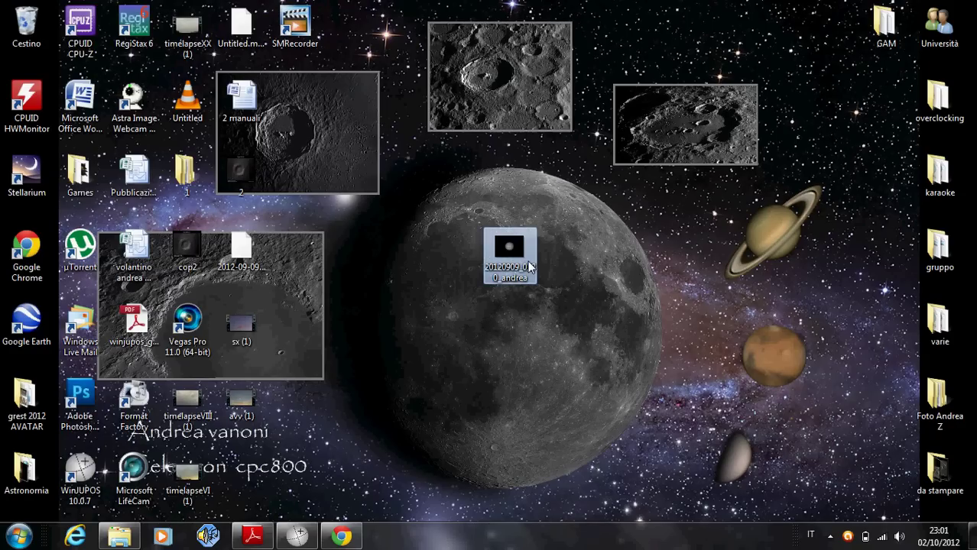
pyautogui.click(609, 234)
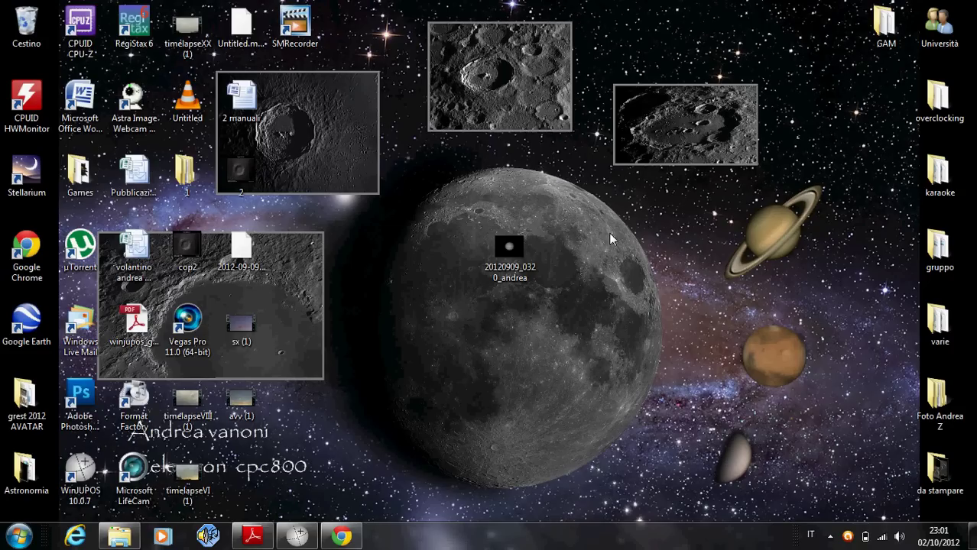
# Check the 20120909_0320 image file's details, view the Jupiter picture in the photo viewer and close it
pyautogui.click(514, 246)
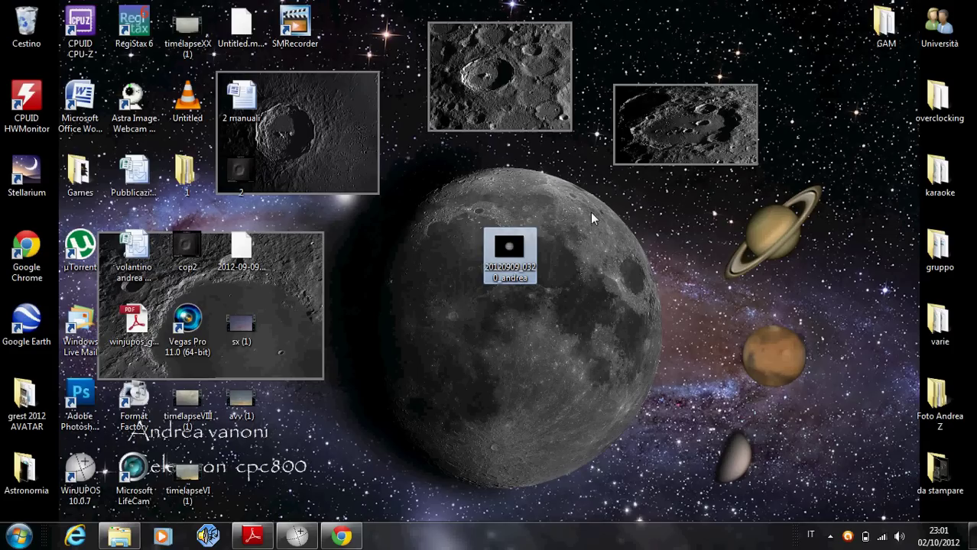
pyautogui.moveTo(486, 276)
pyautogui.moveTo(521, 275)
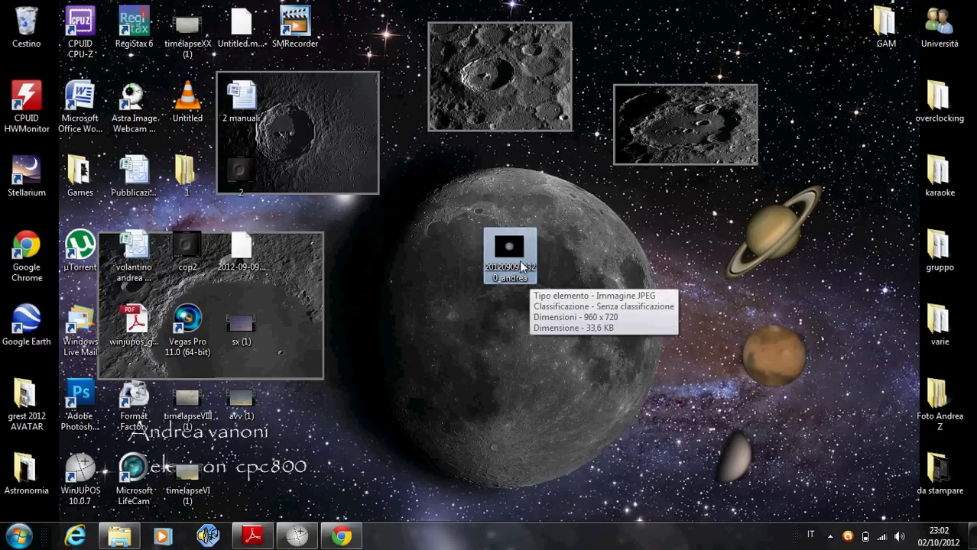
pyautogui.doubleClick(521, 260)
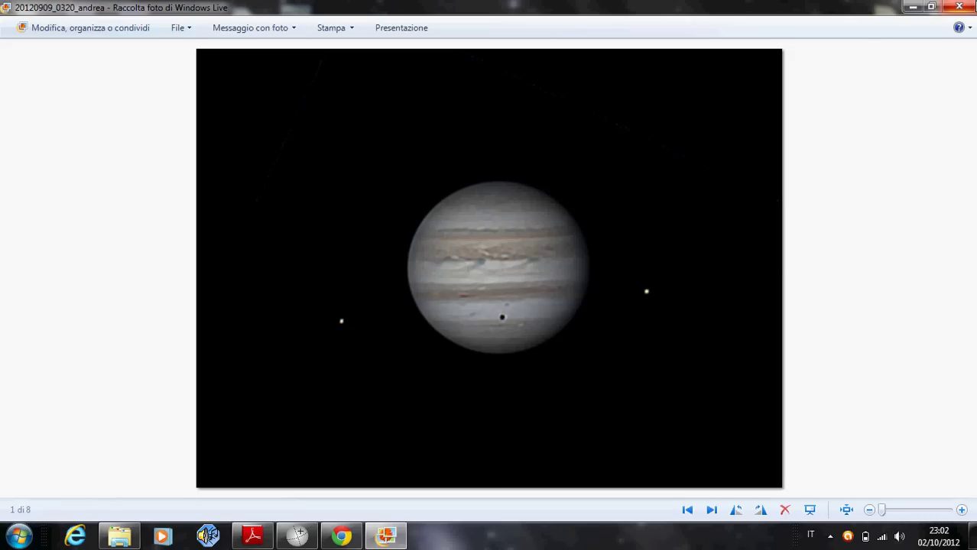
pyautogui.click(959, 6)
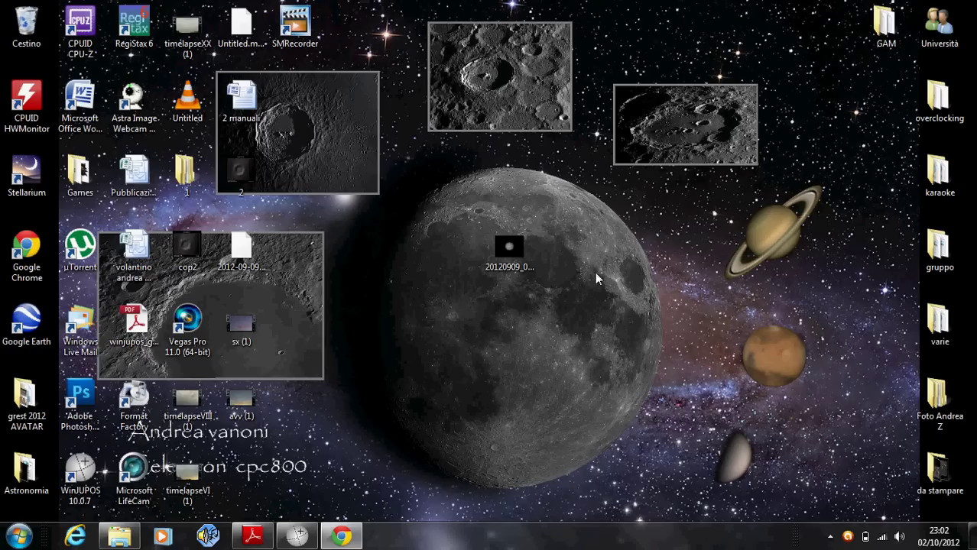
# Launch WinJUPOS and choose Jupiter as the celestial body
pyautogui.doubleClick(77, 460)
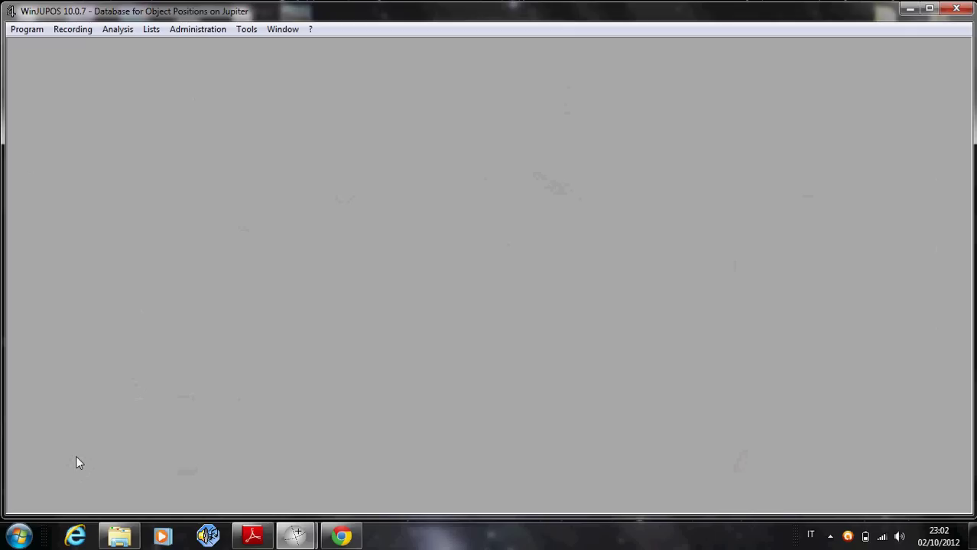
pyautogui.click(27, 30)
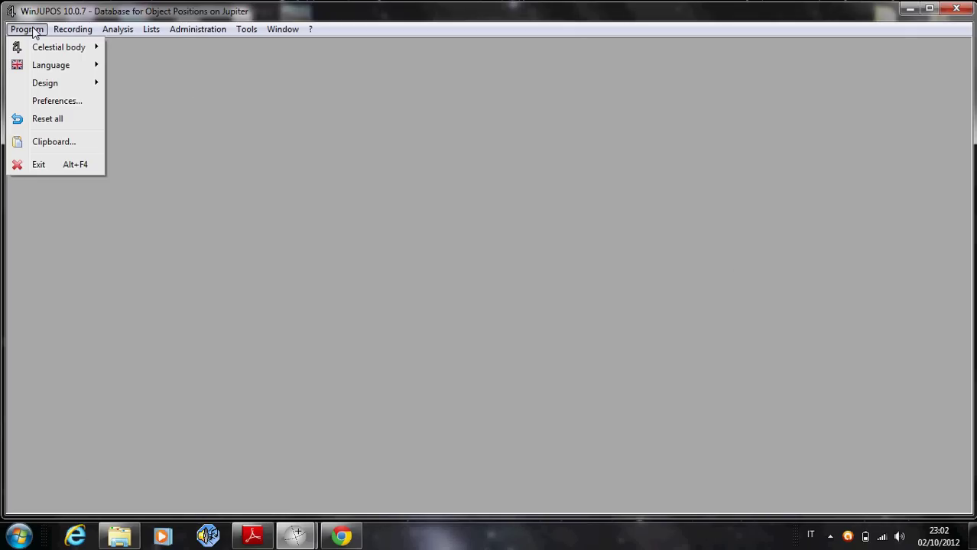
pyautogui.moveTo(47, 52)
pyautogui.moveTo(59, 67)
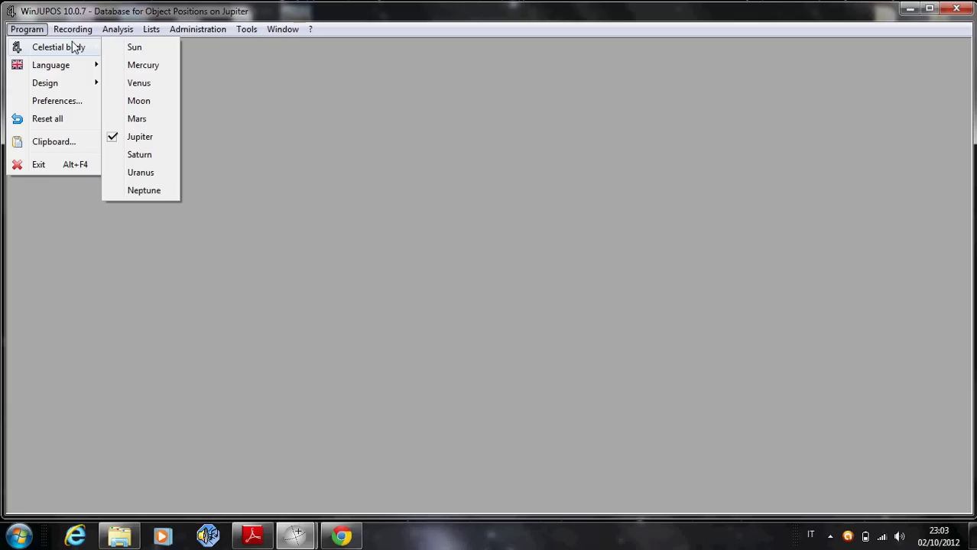
pyautogui.click(144, 141)
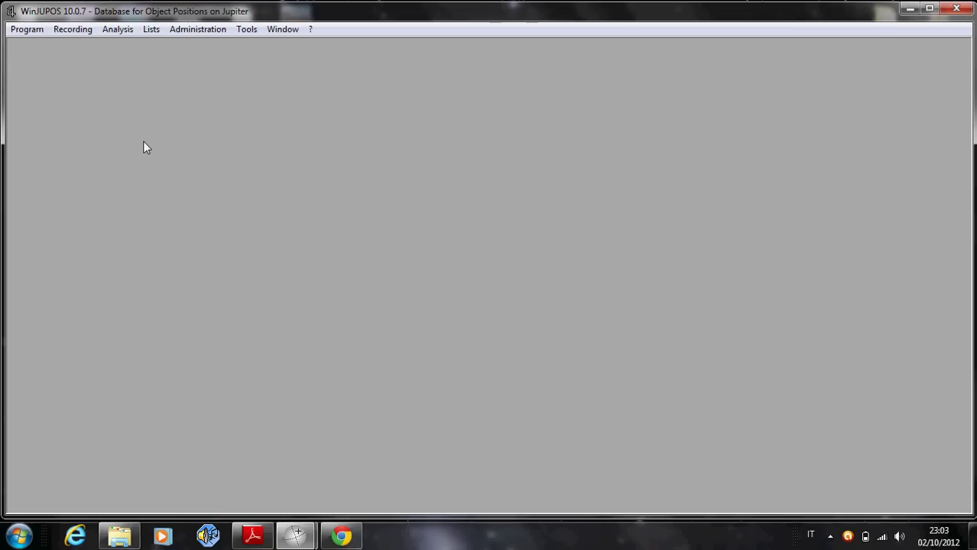
# Open a new image measurement window for Jupiter
pyautogui.click(66, 31)
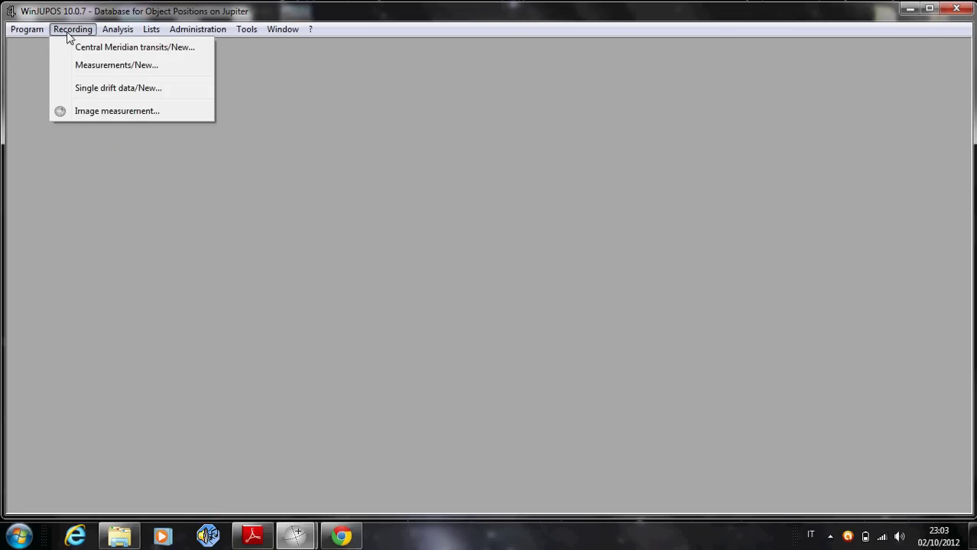
pyautogui.click(99, 113)
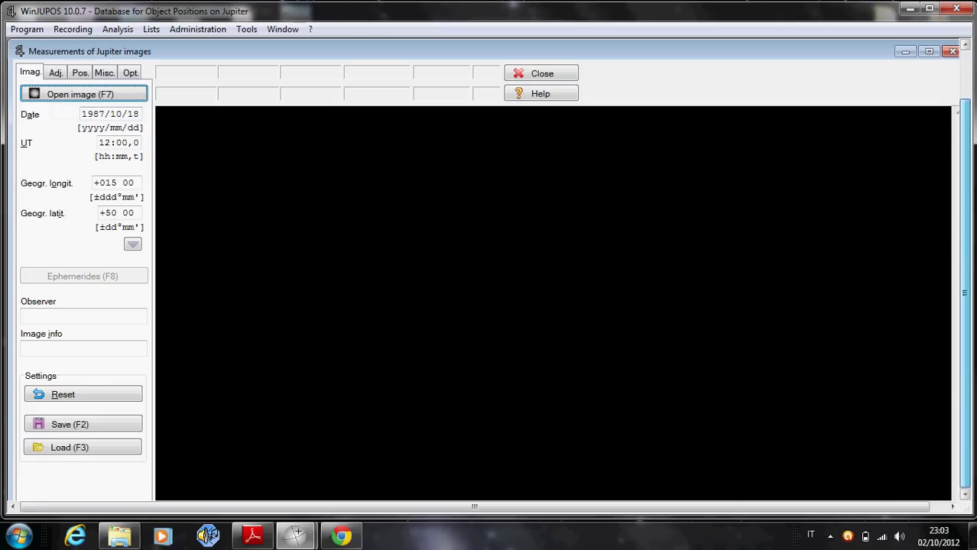
pyautogui.moveTo(965, 230)
pyautogui.mouseDown()
pyautogui.moveTo(962, 286)
pyautogui.moveTo(966, 219)
pyautogui.mouseUp()
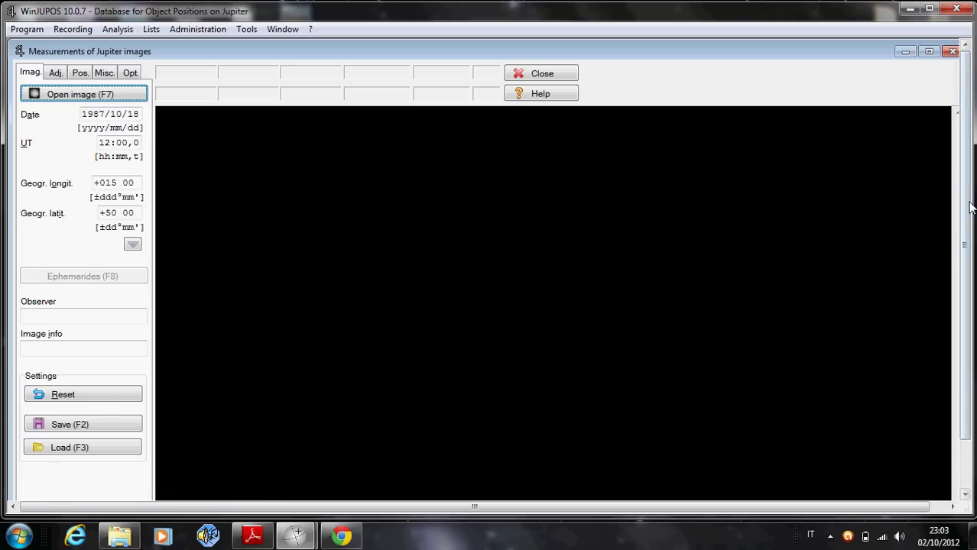
pyautogui.moveTo(965, 183); pyautogui.dragTo(967, 227)
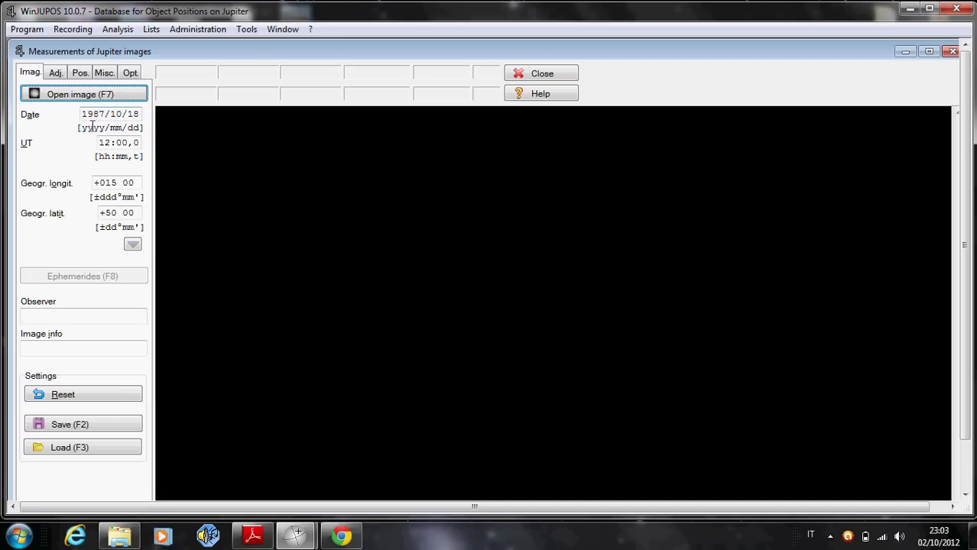
# Load the 20120909_0320 Jupiter image from the Desktop folder into the measurement window
pyautogui.click(140, 95)
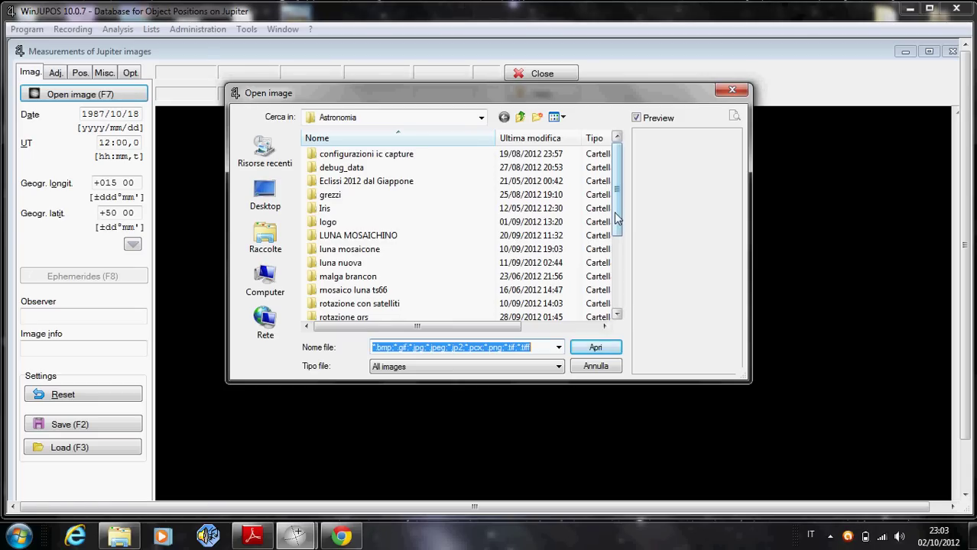
pyautogui.moveTo(617, 212); pyautogui.dragTo(621, 189)
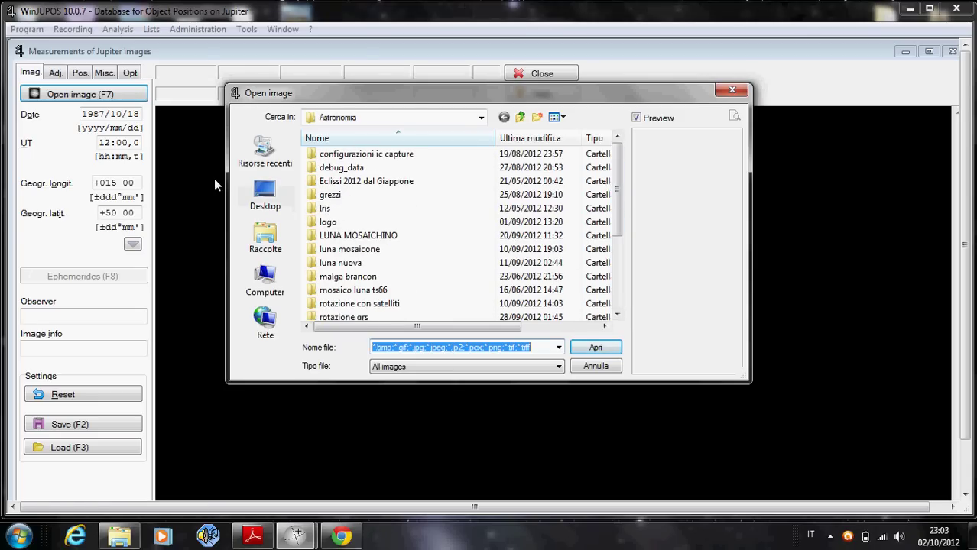
pyautogui.click(272, 191)
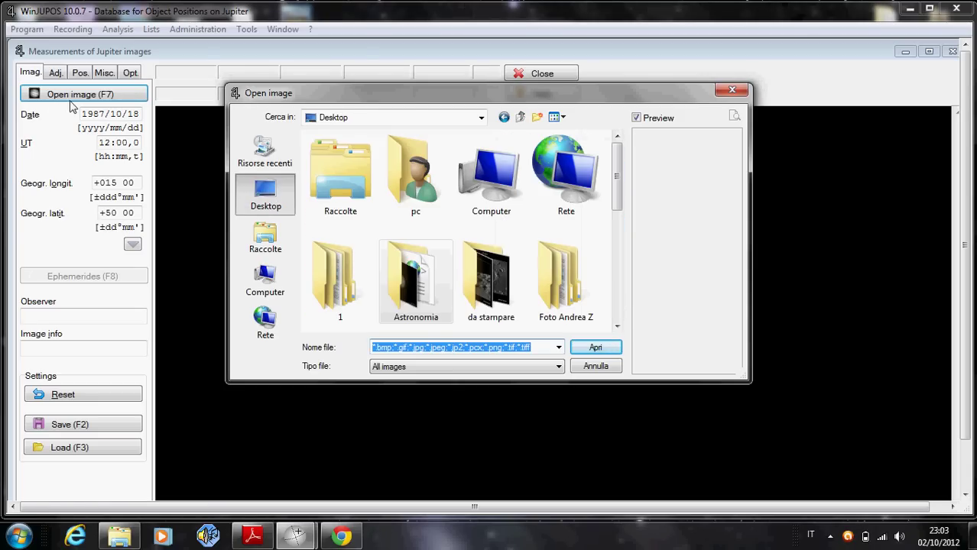
pyautogui.moveTo(616, 164); pyautogui.dragTo(617, 284)
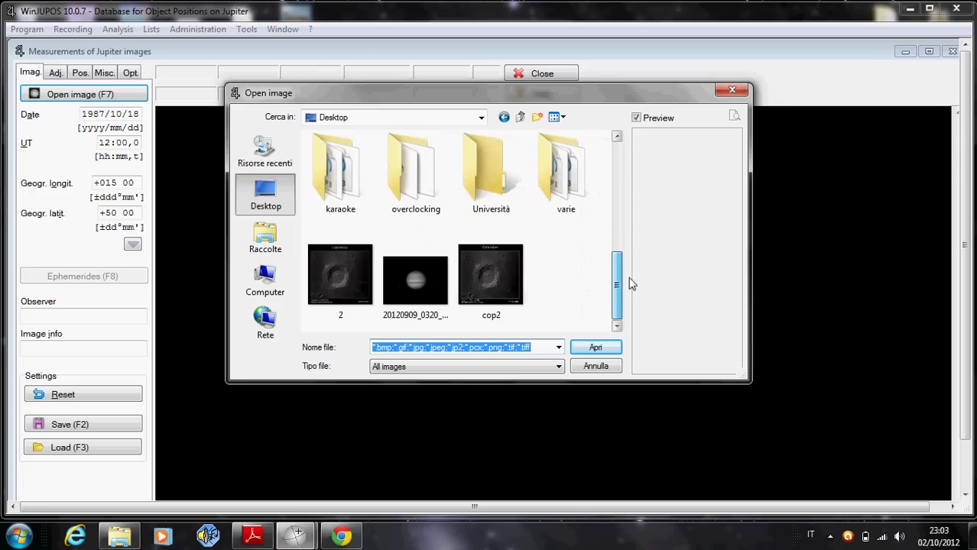
pyautogui.click(420, 289)
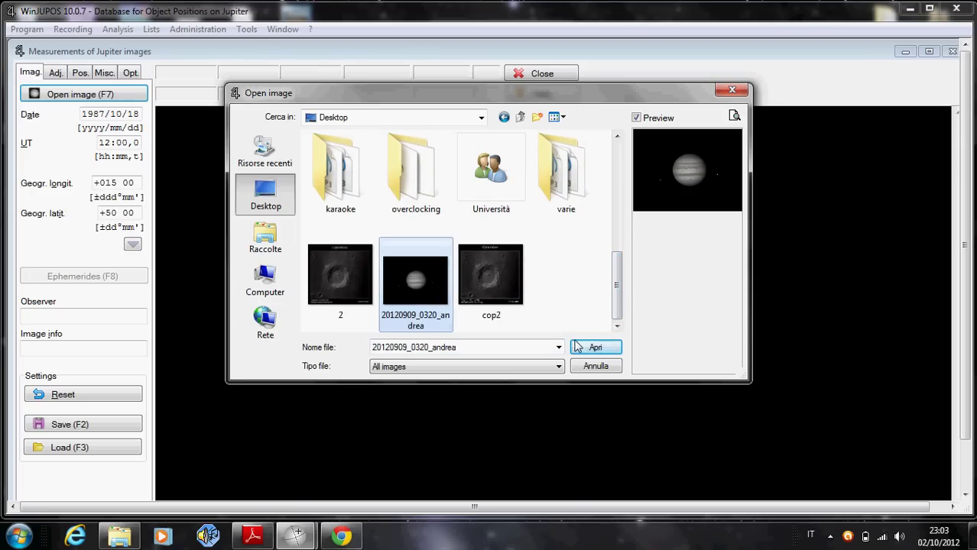
pyautogui.click(597, 347)
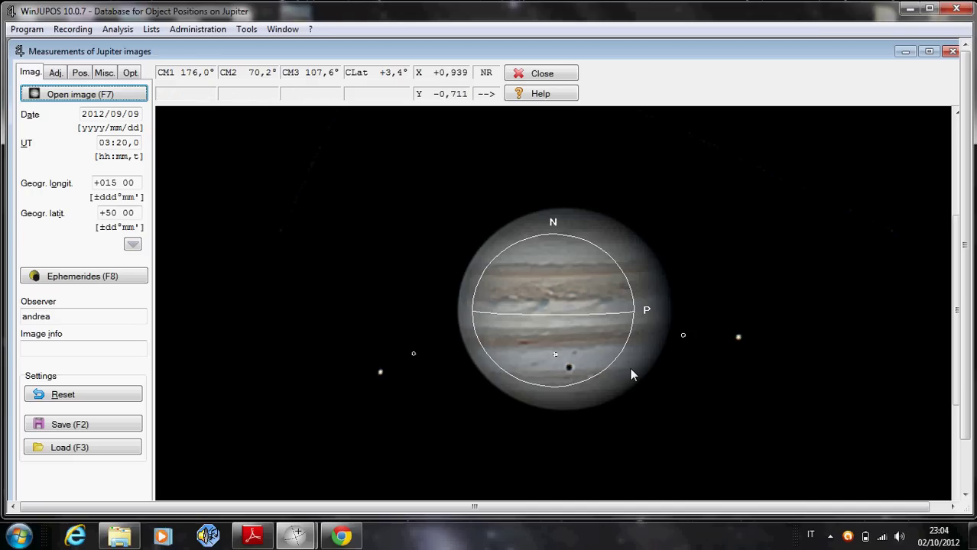
# Fit the outline frame to Jupiter's disc with automatic detection
pyautogui.press('Tab')
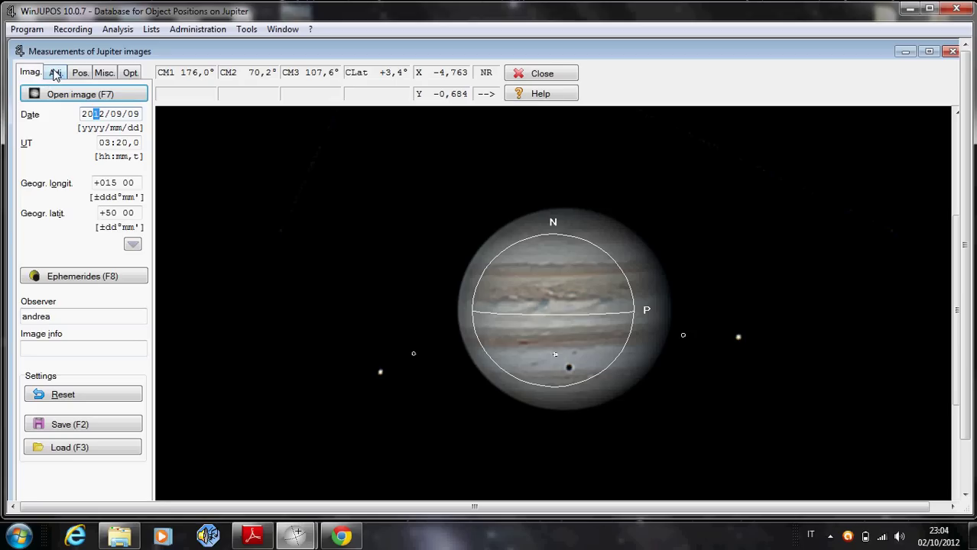
pyautogui.click(55, 72)
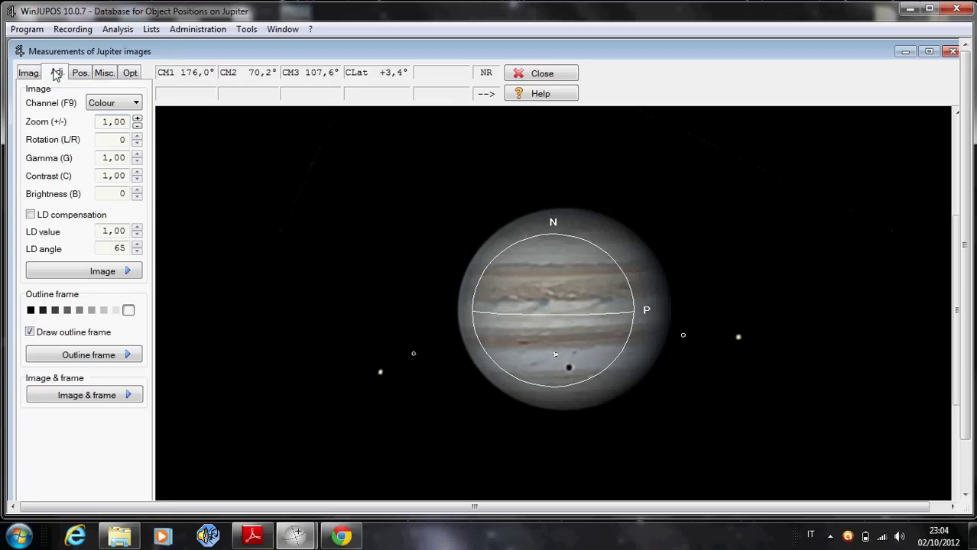
pyautogui.click(126, 356)
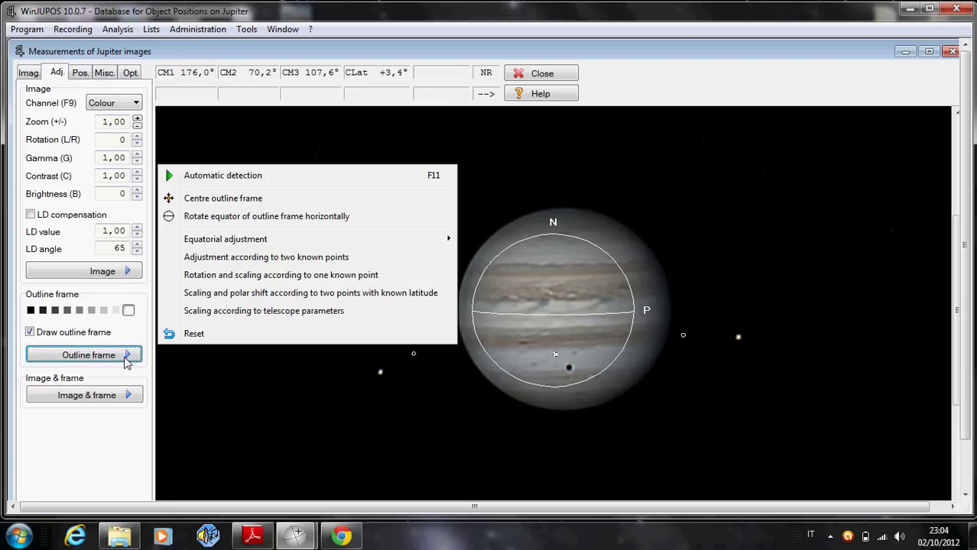
pyautogui.click(245, 177)
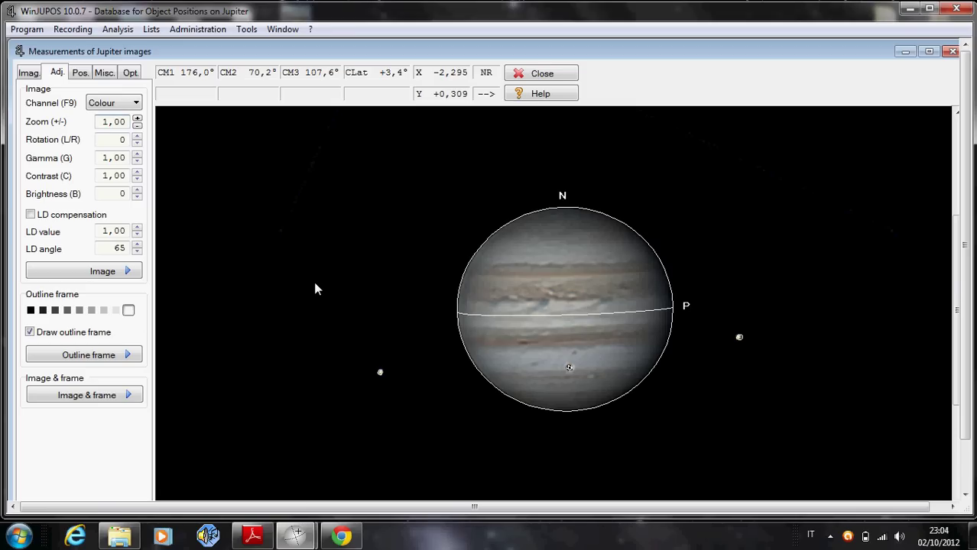
# Save the image measurement settings to the Desktop under the suggested 2012-09-09-0320.0 .ims name, overwriting the existing file
pyautogui.click(28, 72)
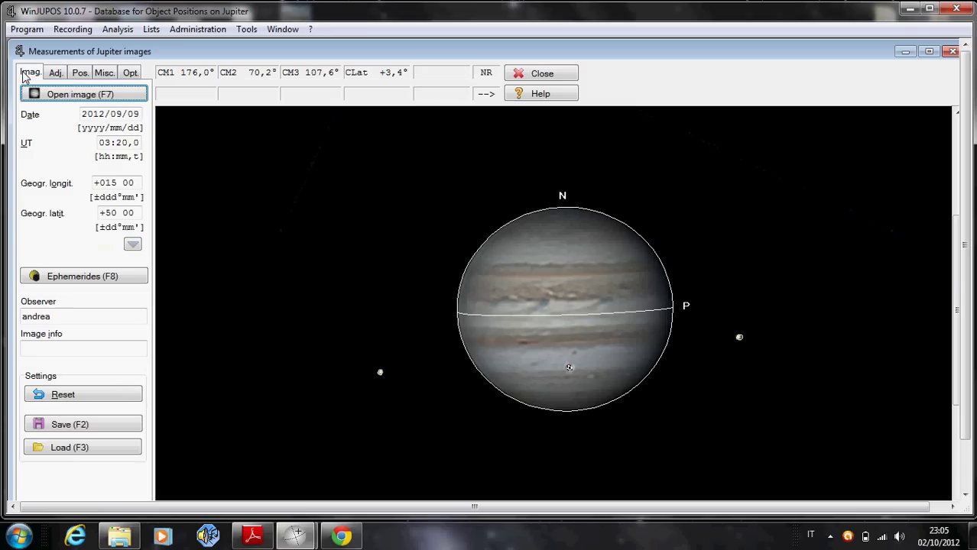
pyautogui.click(119, 433)
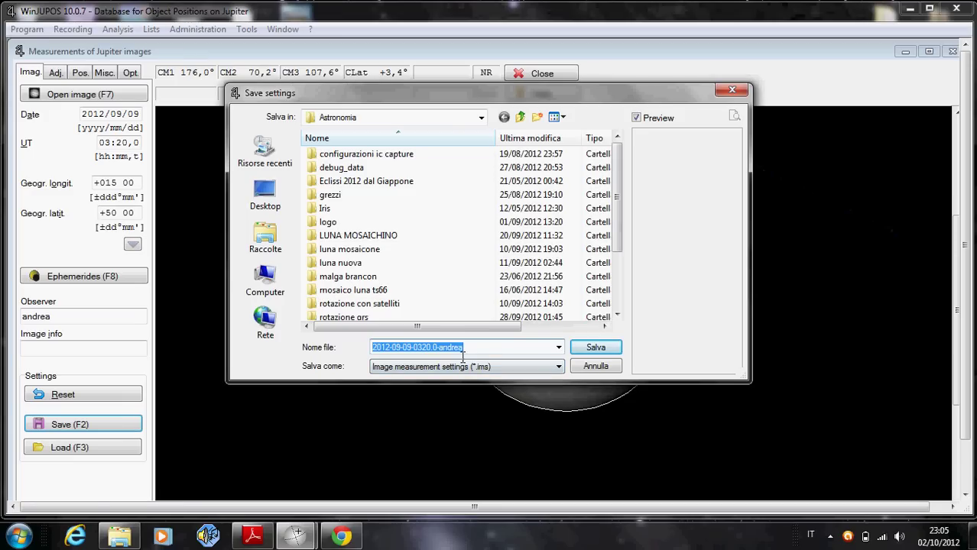
pyautogui.click(265, 195)
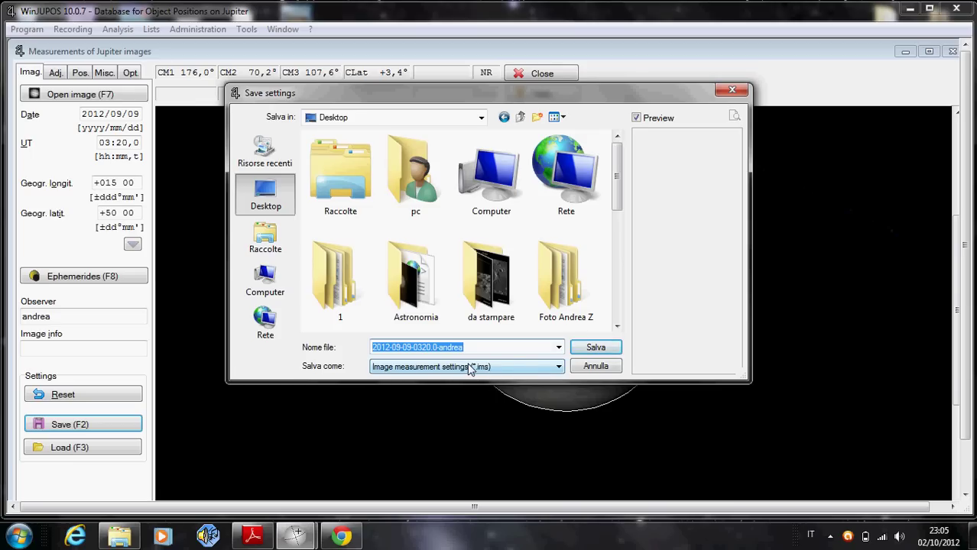
pyautogui.click(596, 347)
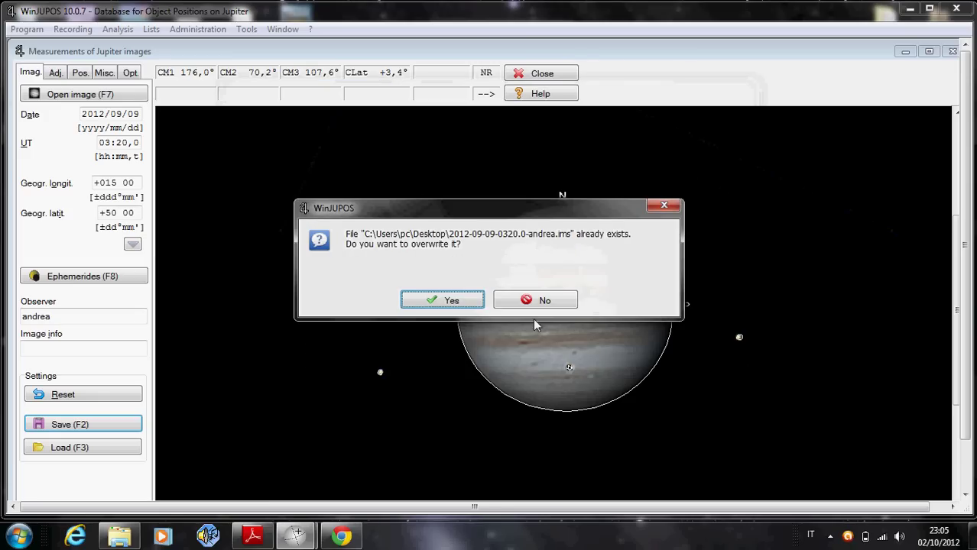
pyautogui.click(452, 300)
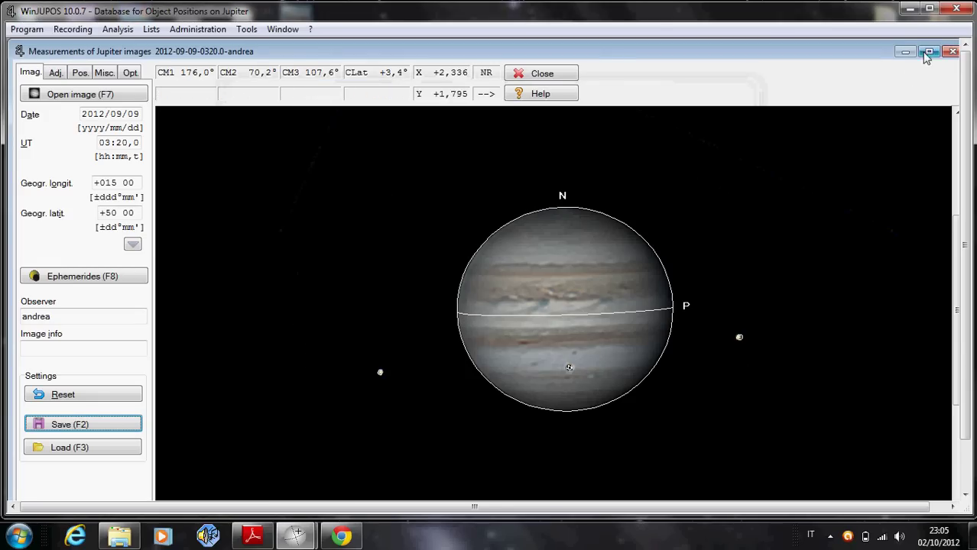
# Place the saved 2012-09-09-0320.0 .ims file beside the Jupiter image on the desktop and return to WinJUPOS
pyautogui.click(910, 9)
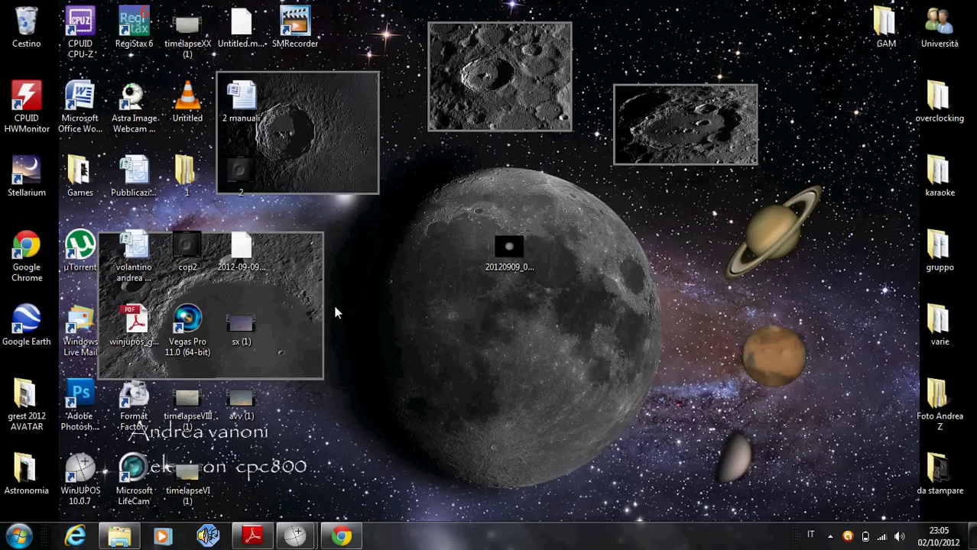
pyautogui.moveTo(237, 258); pyautogui.dragTo(570, 258)
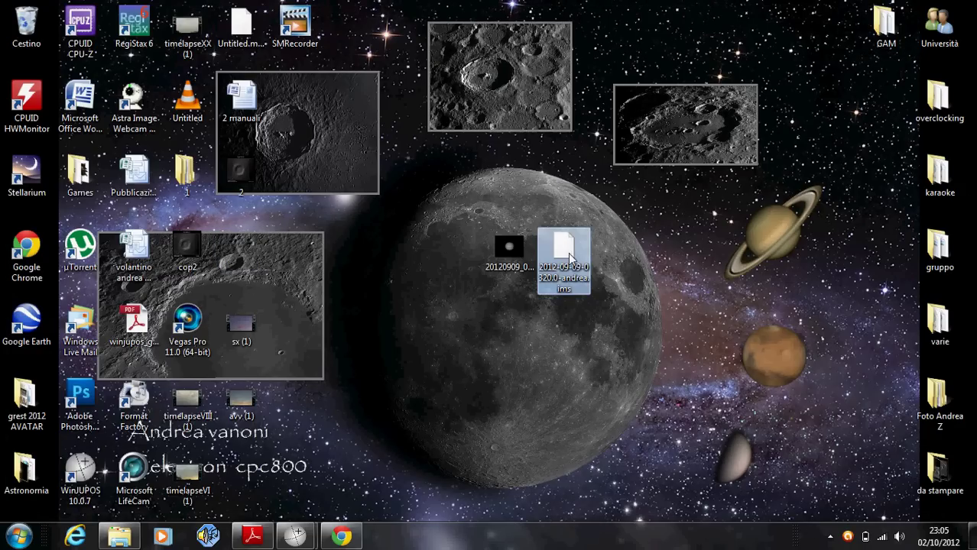
pyautogui.click(295, 535)
pyautogui.click(374, 439)
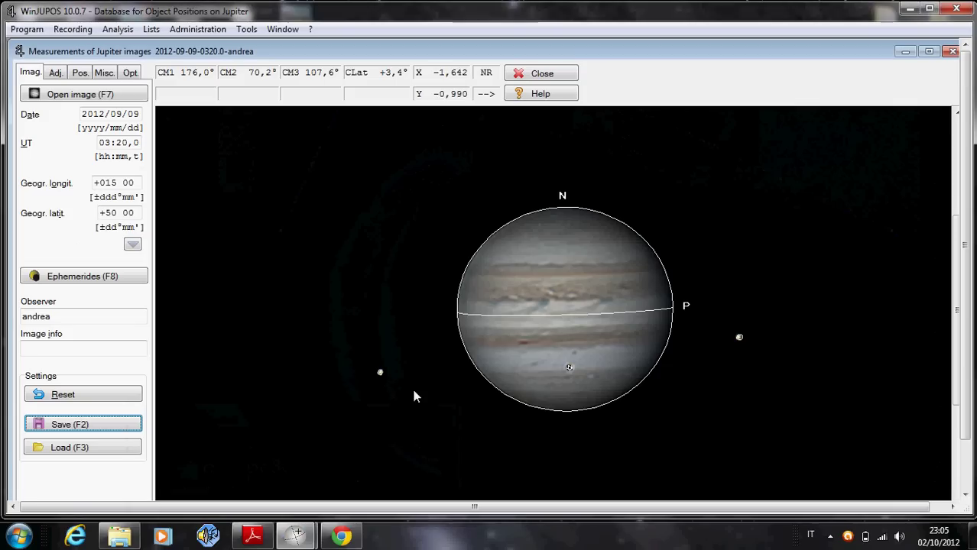